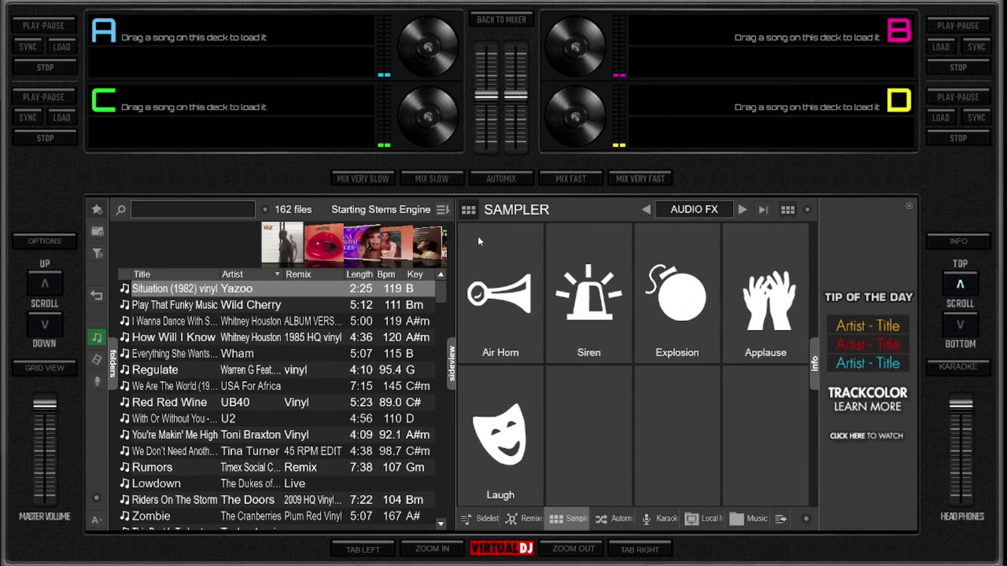
Step: Widen the song list and load "Regulate" by Warren G onto deck A
left_click_drag(454, 240, 503, 240)
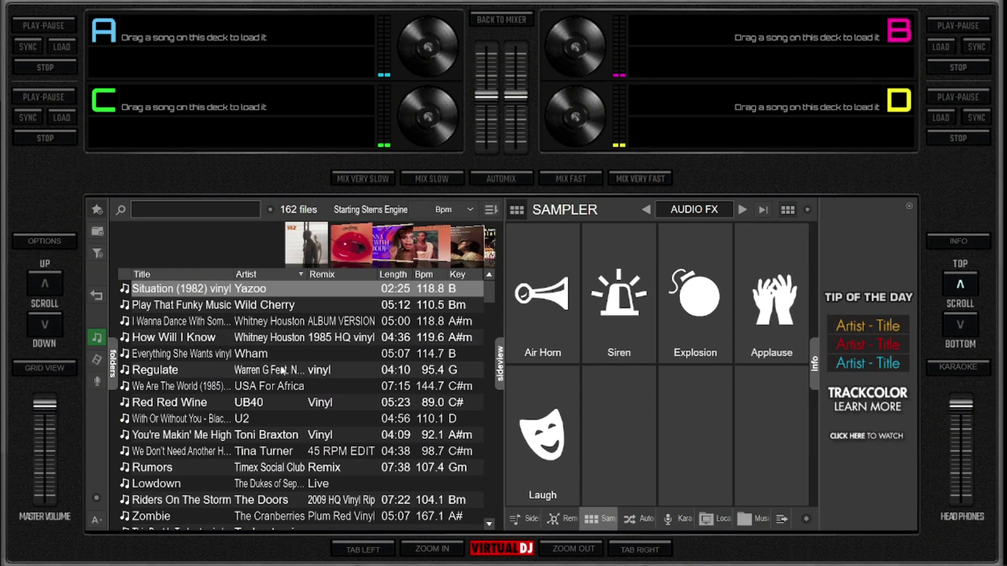
scroll(279, 372, "down", 2)
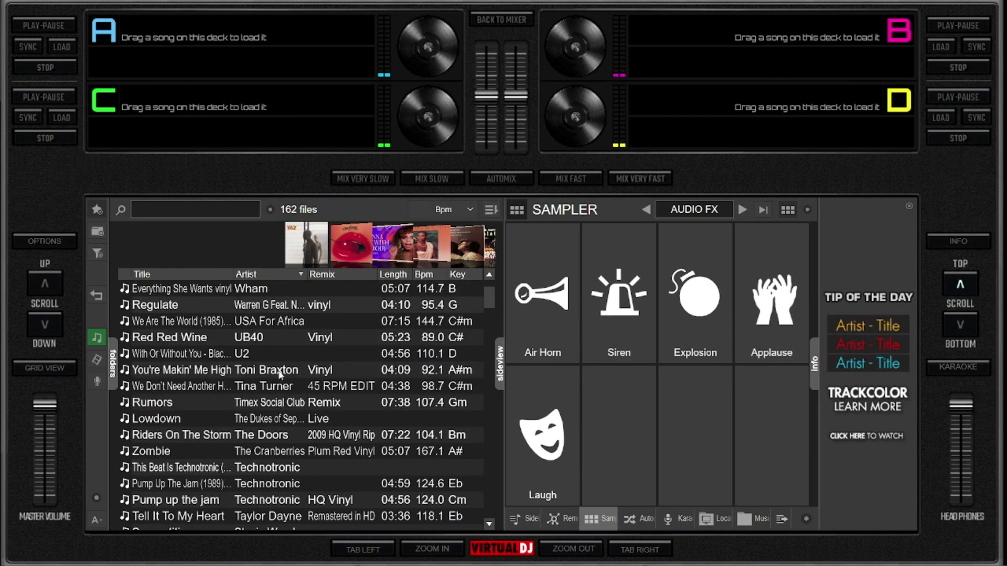
scroll(278, 371, "up", 1)
double_click(269, 338)
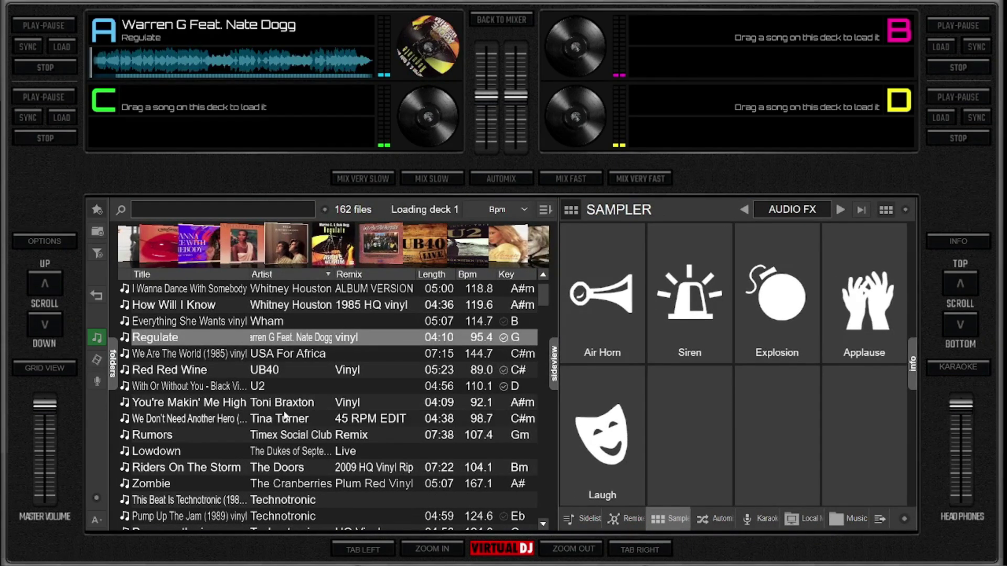
Step: Load "You're Makin' Me High" by Toni Braxton onto deck B and return to the mixer view
scroll(284, 416, "down", 1)
scroll(283, 416, "down", 1)
scroll(284, 416, "up", 1)
double_click(224, 376)
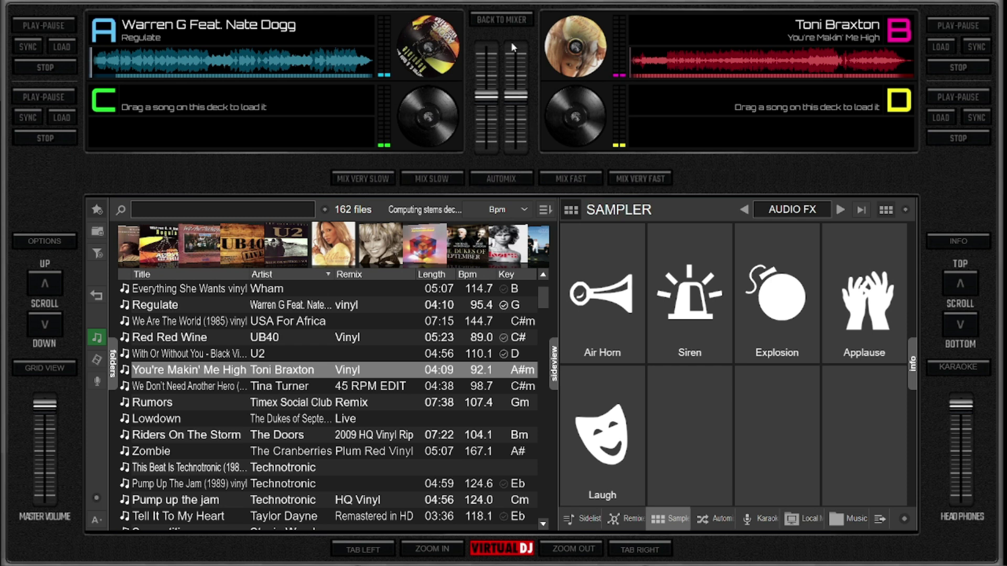
left_click(501, 20)
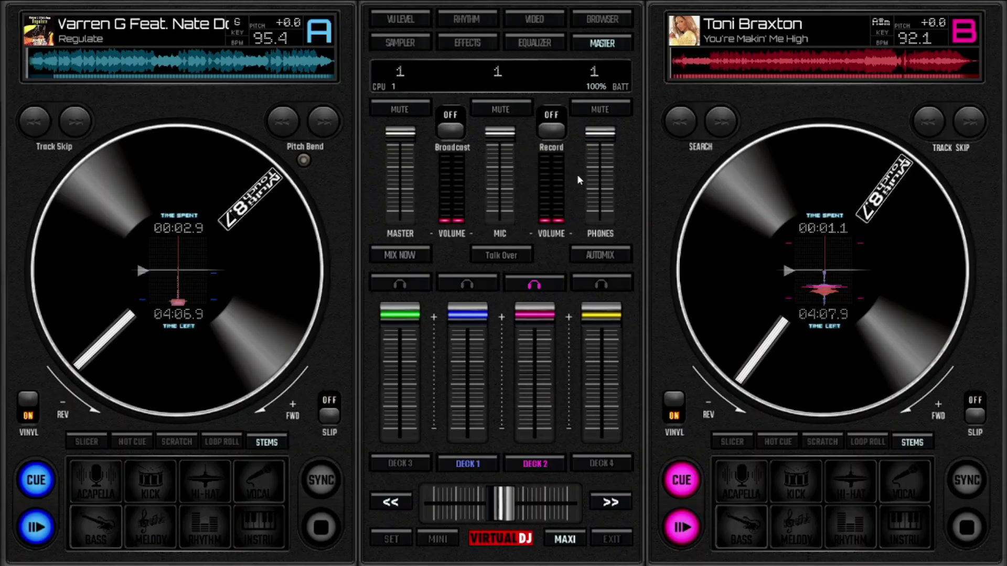
Step: Raise the deck 1 volume fader to full, look over the master controls and show the VU level meters
left_click(403, 21)
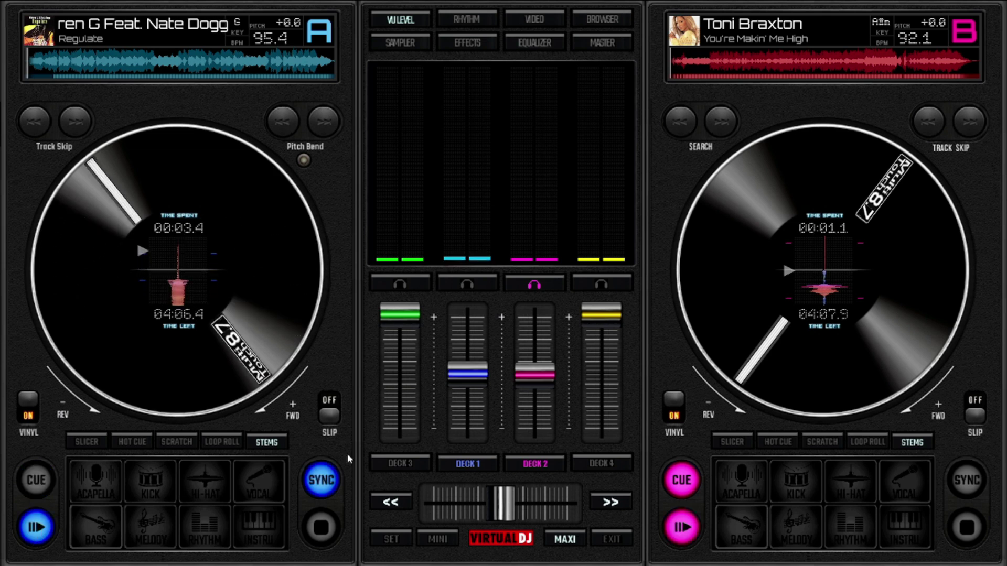
left_click_drag(461, 379, 481, 322)
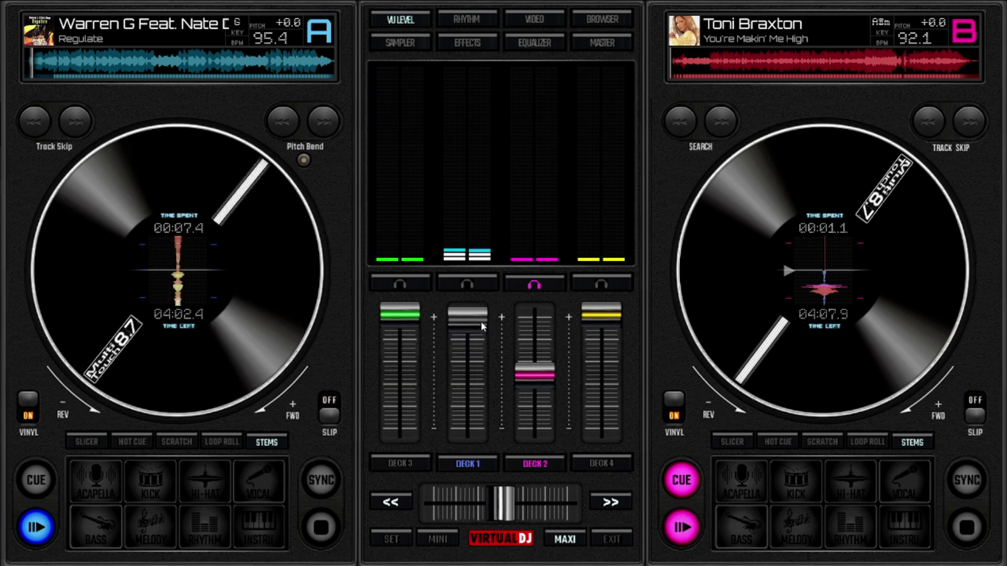
left_click(605, 46)
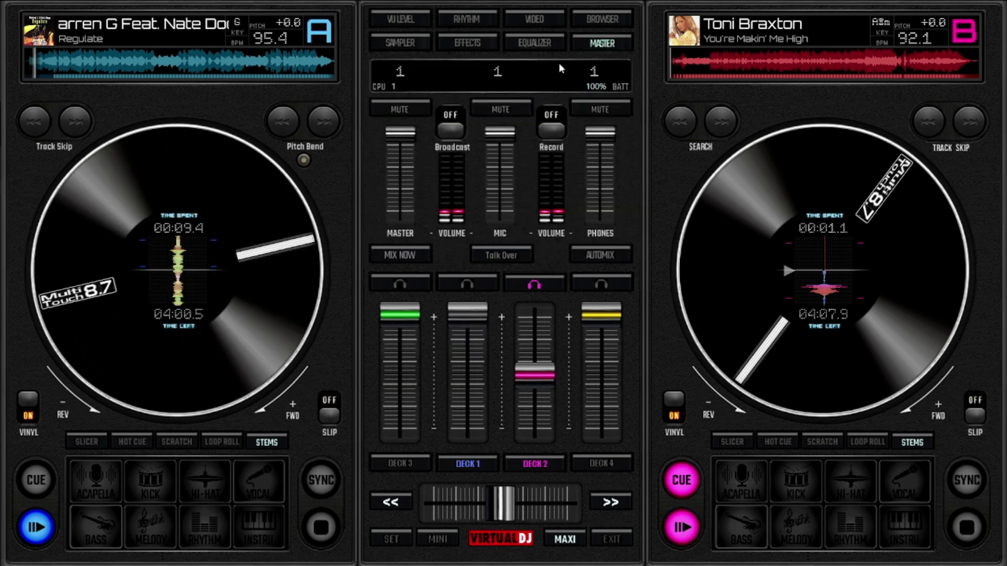
left_click(400, 19)
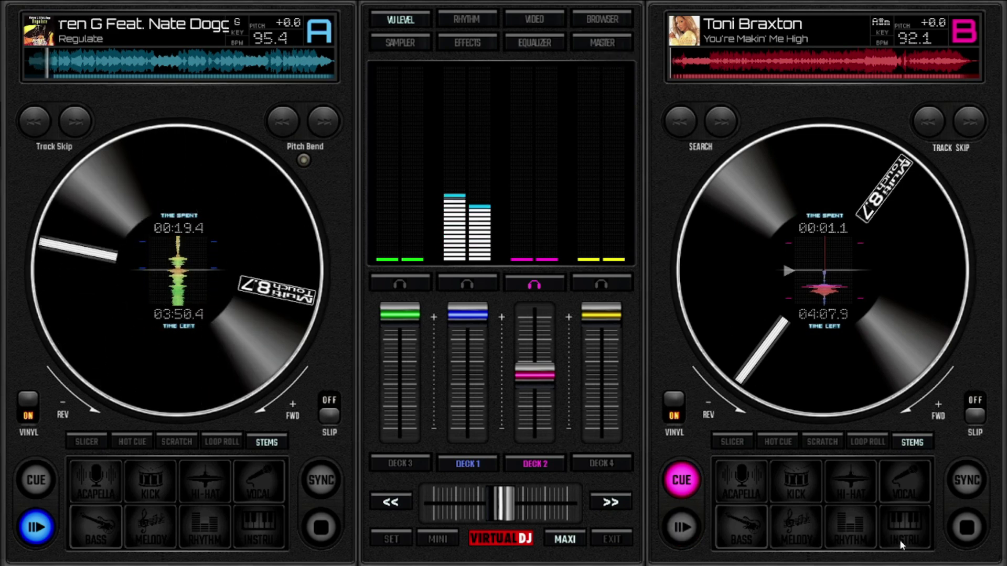
Step: Switch the performance pads of both decks to Slicer mode
left_click(732, 442)
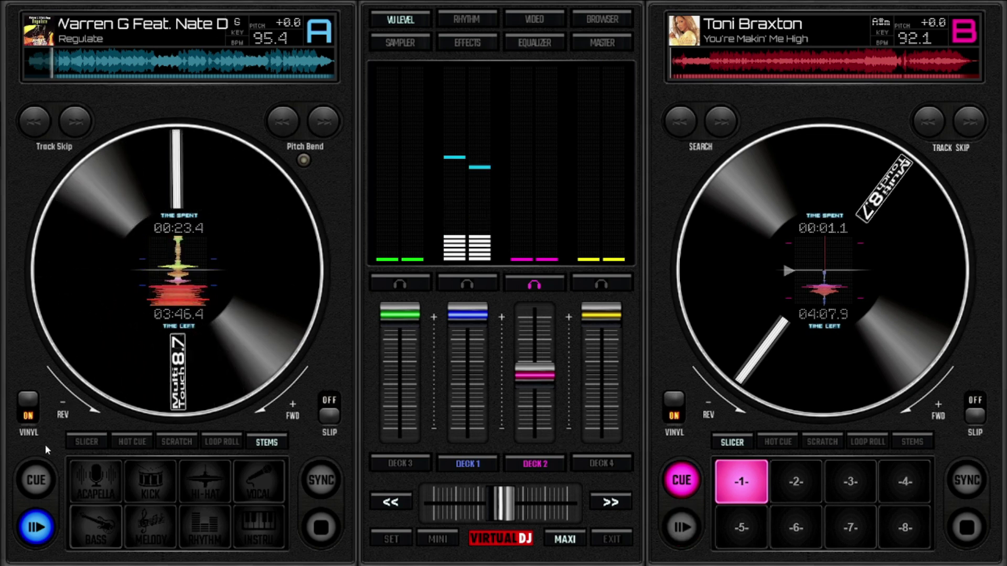
left_click(86, 442)
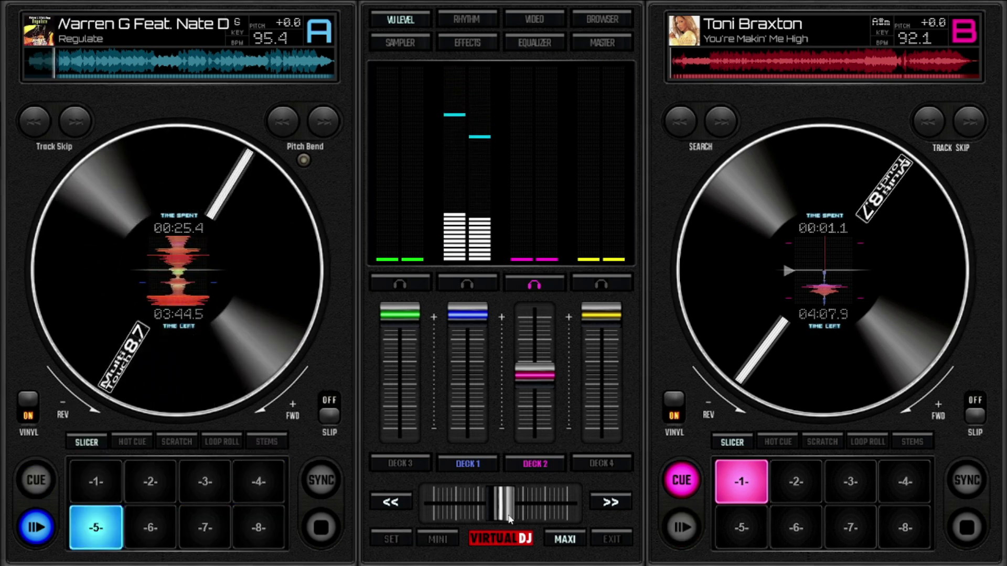
Step: Switch deck A's pads to Stems mode and try the Acapella stem, closing the stems preparation dialog
left_click(274, 442)
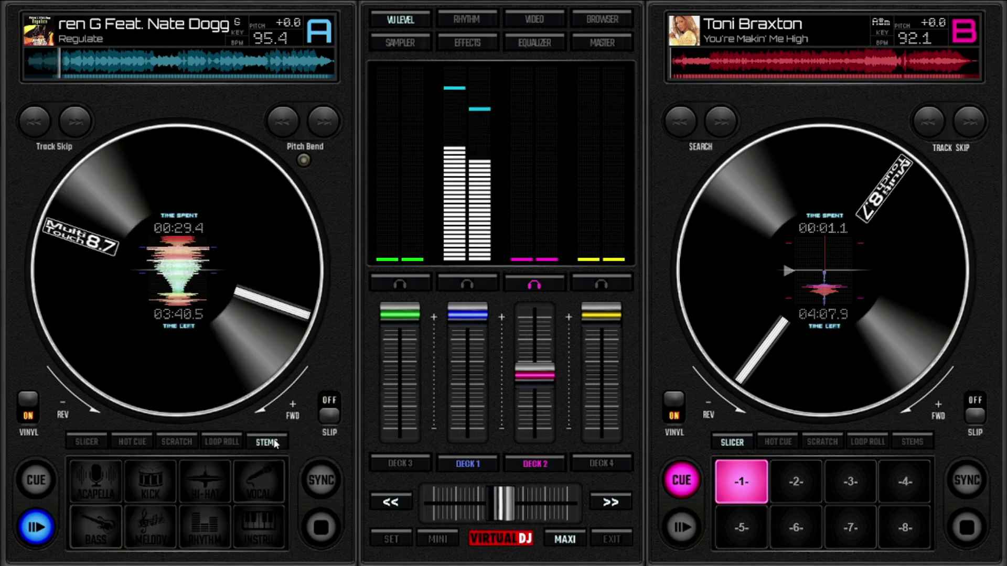
left_click(100, 480)
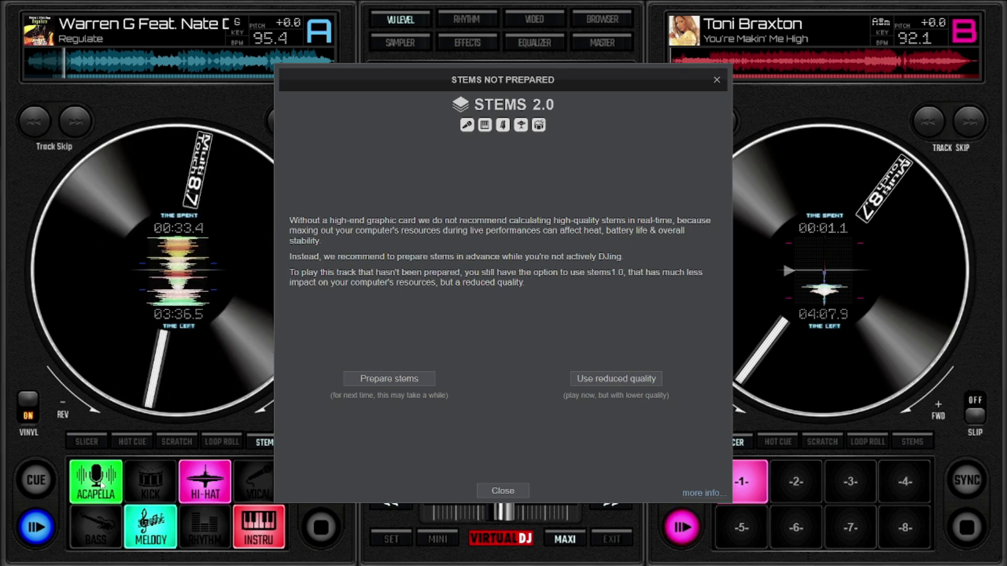
left_click(502, 490)
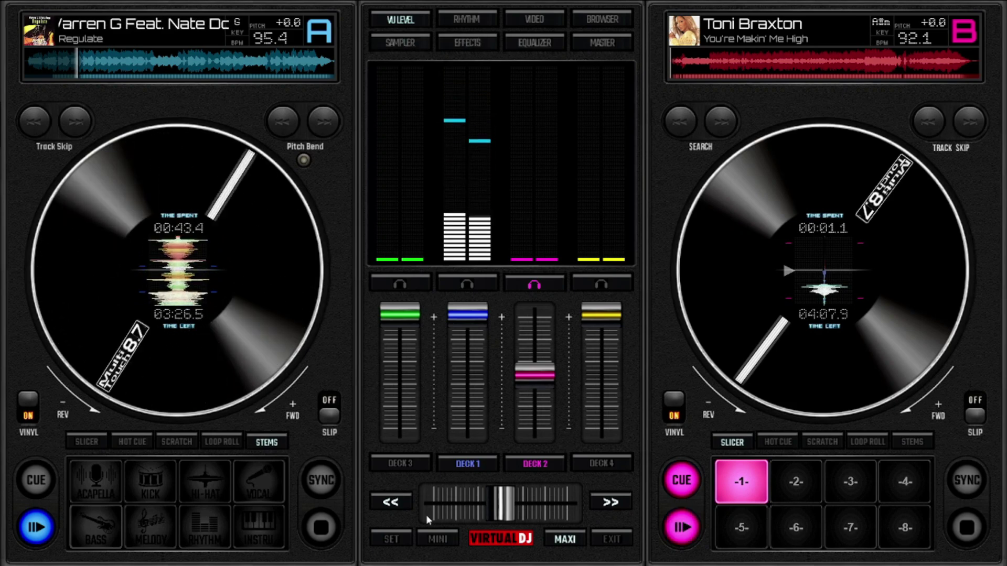
Step: Minimize the mixer to the desktop and bring it back
left_click(438, 539)
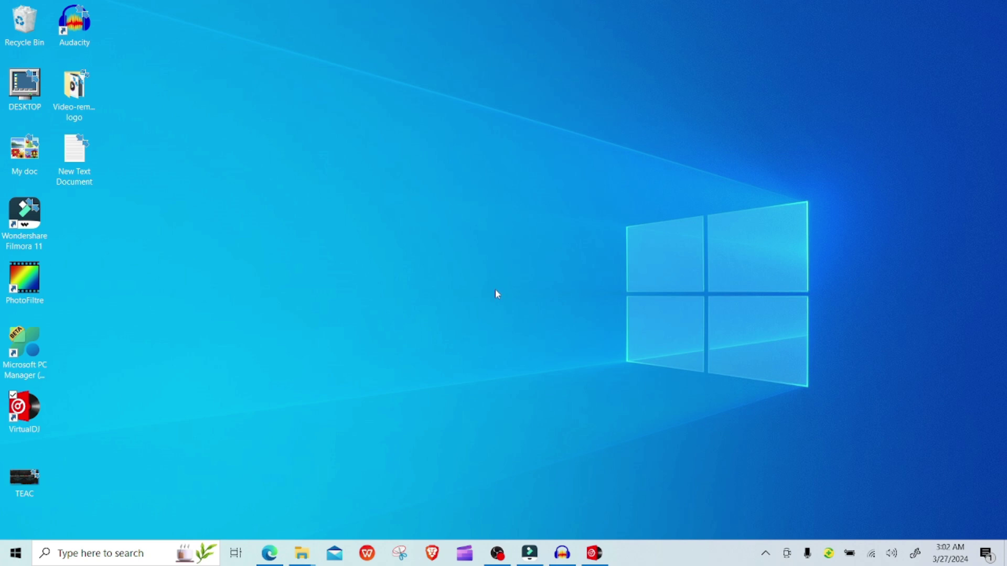
key("alt+Tab")
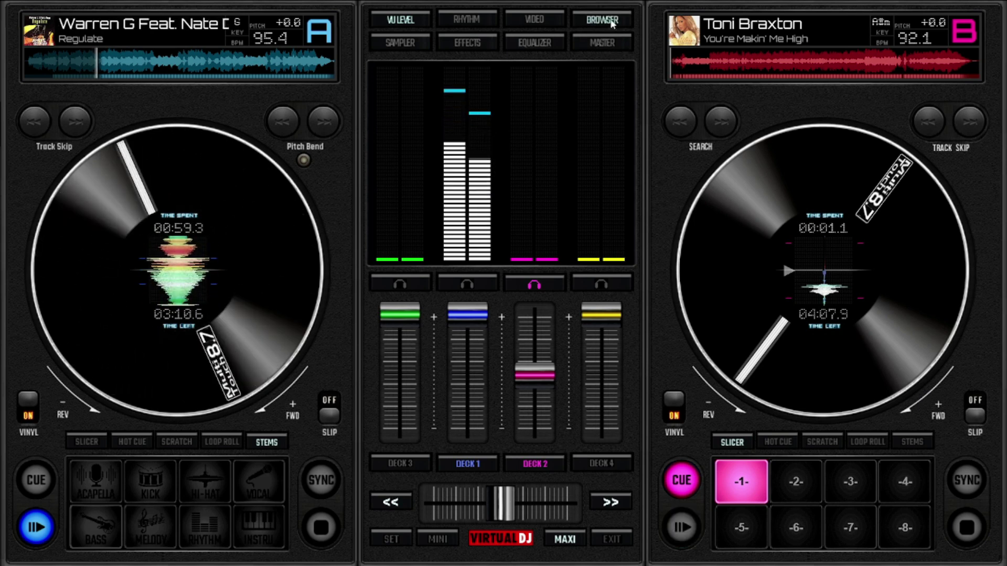
Step: Look at the rhythm waveforms and the video mixing controls in the centre section
left_click(464, 20)
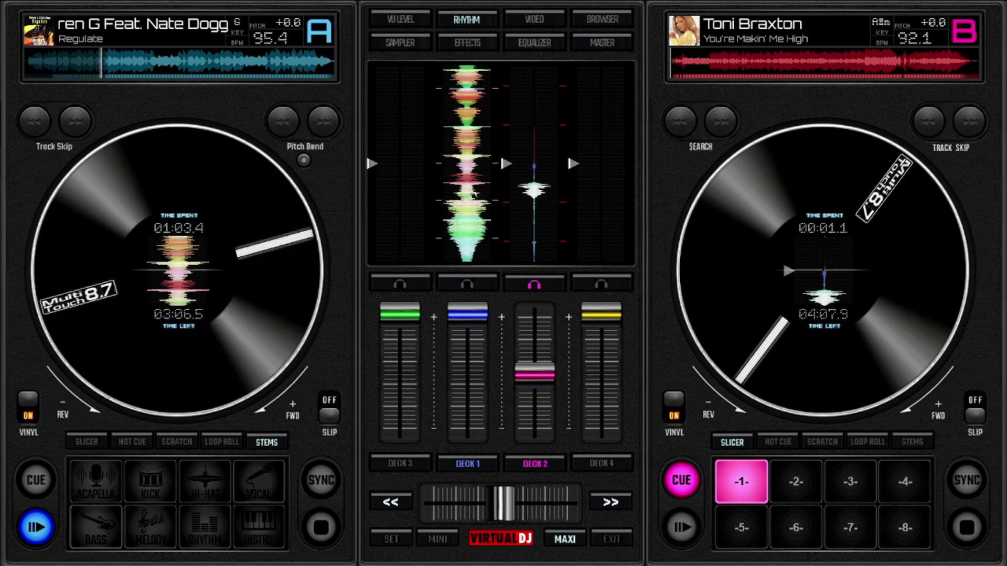
left_click(545, 20)
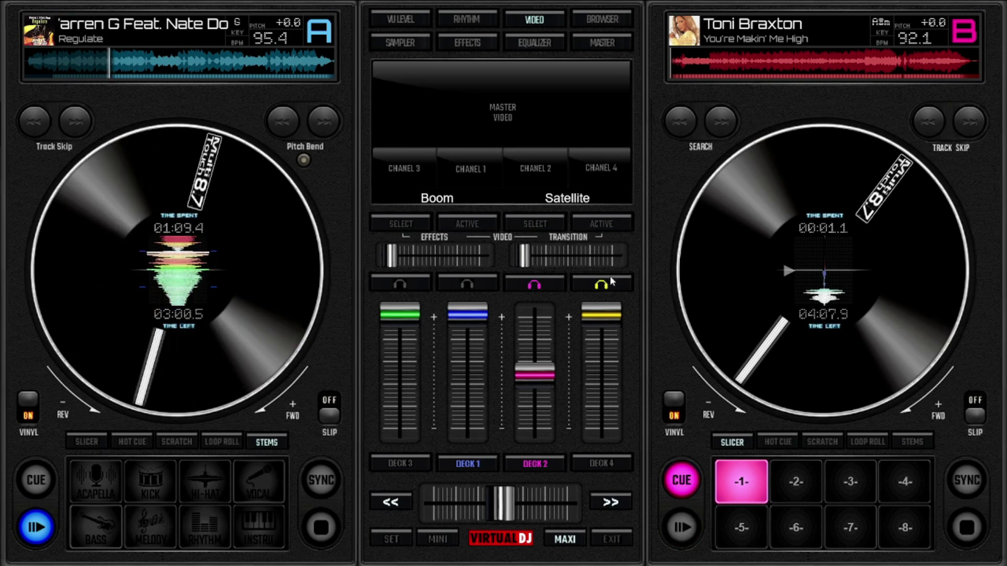
left_click(391, 285)
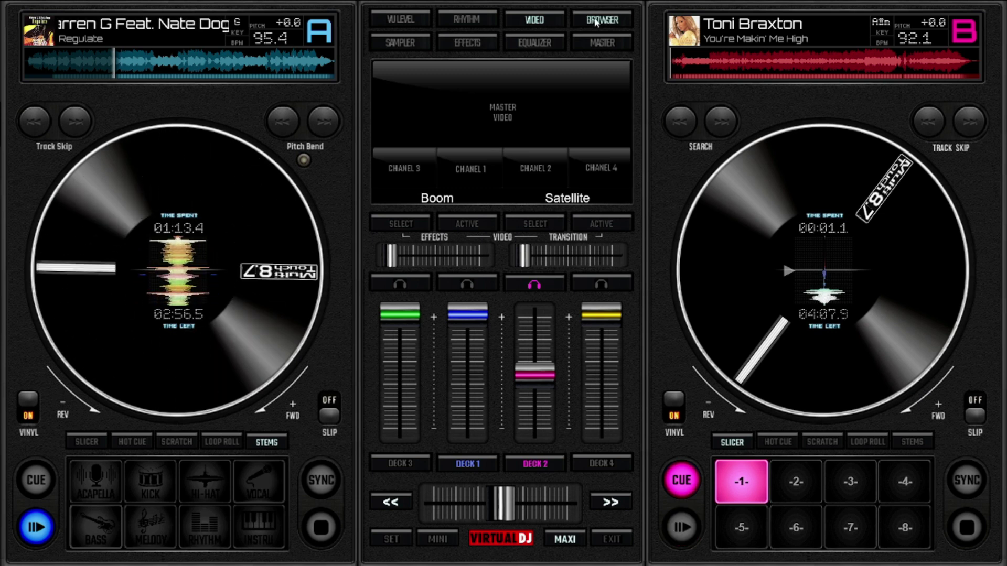
Step: Display the sampler, change to the INSTRUMENTS bank and trigger the Kick Clap sample
left_click(399, 44)
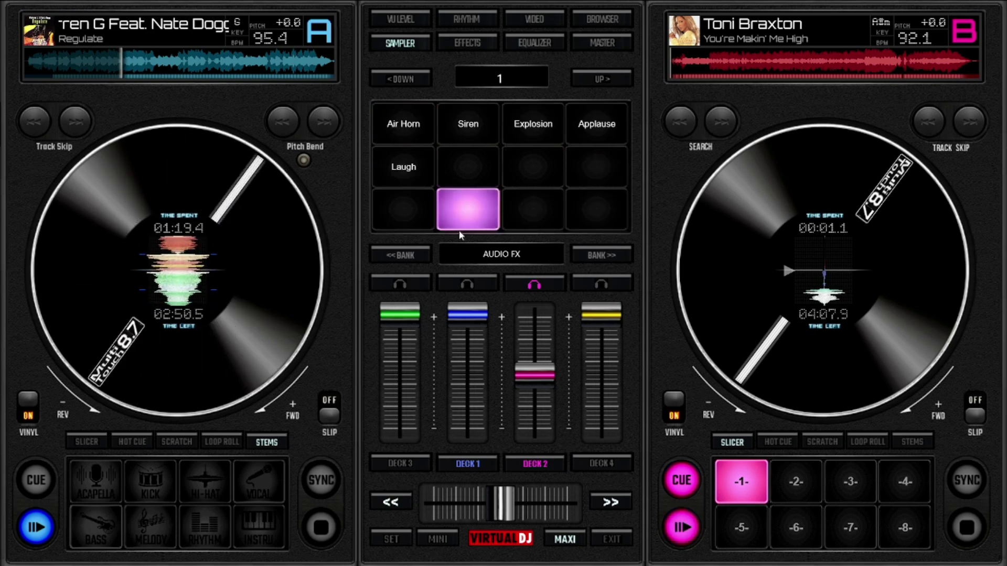
left_click(602, 256)
left_click(602, 257)
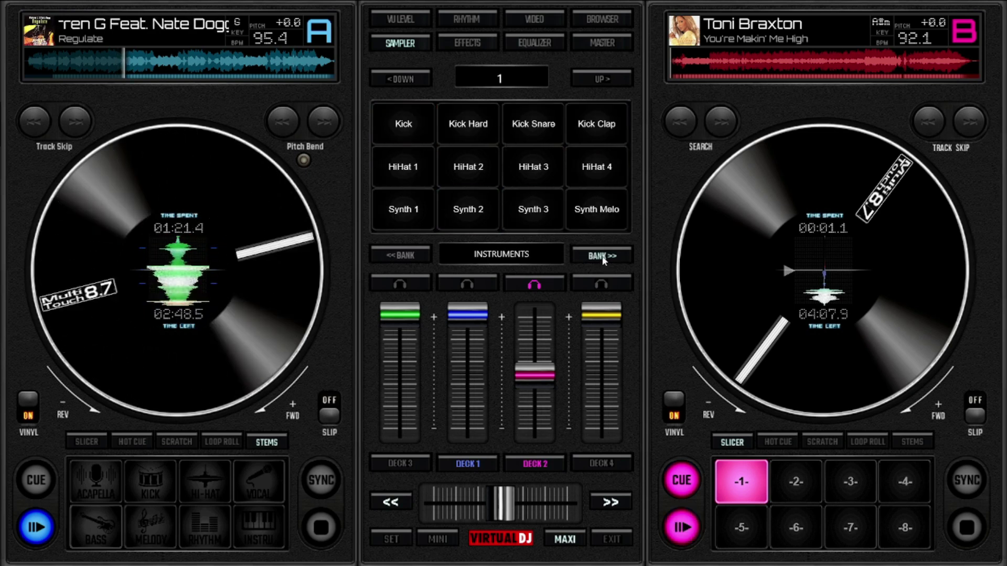
left_click(599, 123)
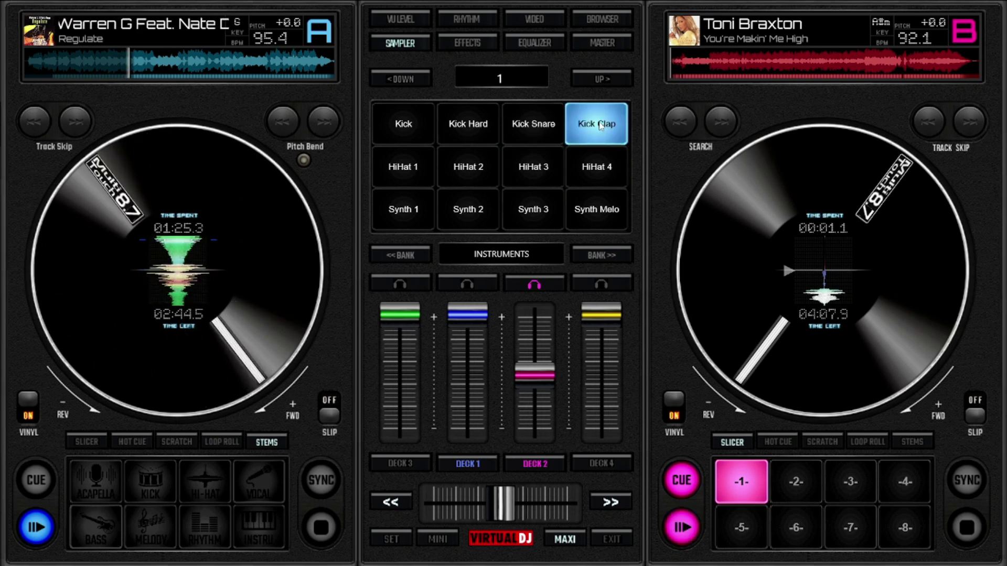
Step: Lower the sampler volume to 0
left_click(410, 80)
left_click(410, 81)
left_click(410, 80)
left_click(410, 80)
left_click(410, 80)
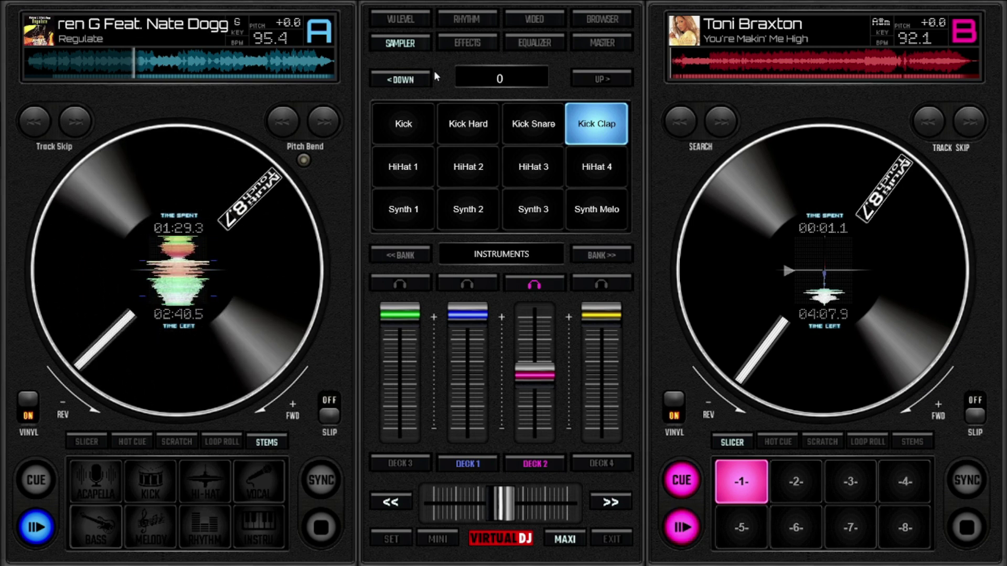
Step: Raise the sampler volume to 1 and trigger the HiHat 4 sample
left_click(590, 79)
left_click(590, 79)
left_click(589, 79)
left_click(589, 78)
left_click(589, 78)
left_click(590, 79)
left_click(590, 78)
left_click(589, 79)
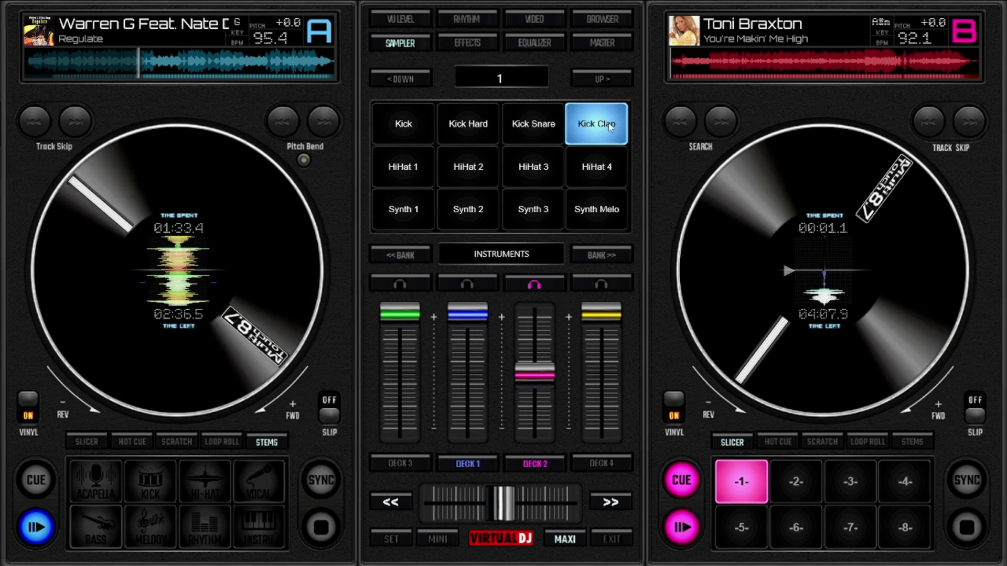
left_click(595, 167)
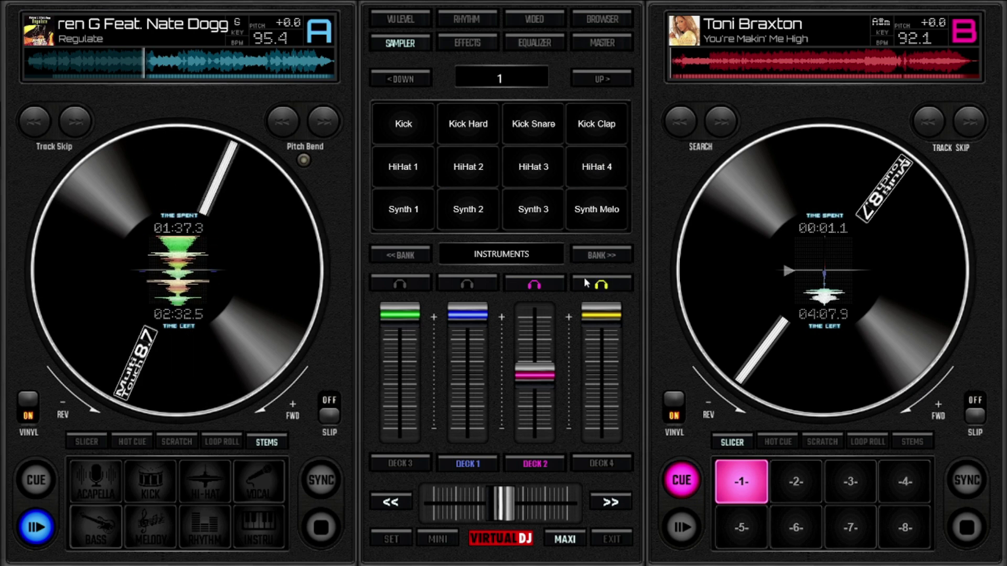
Step: Display the effects for deck 1, activate the Phaser and shift its control point slightly off centre
left_click(468, 44)
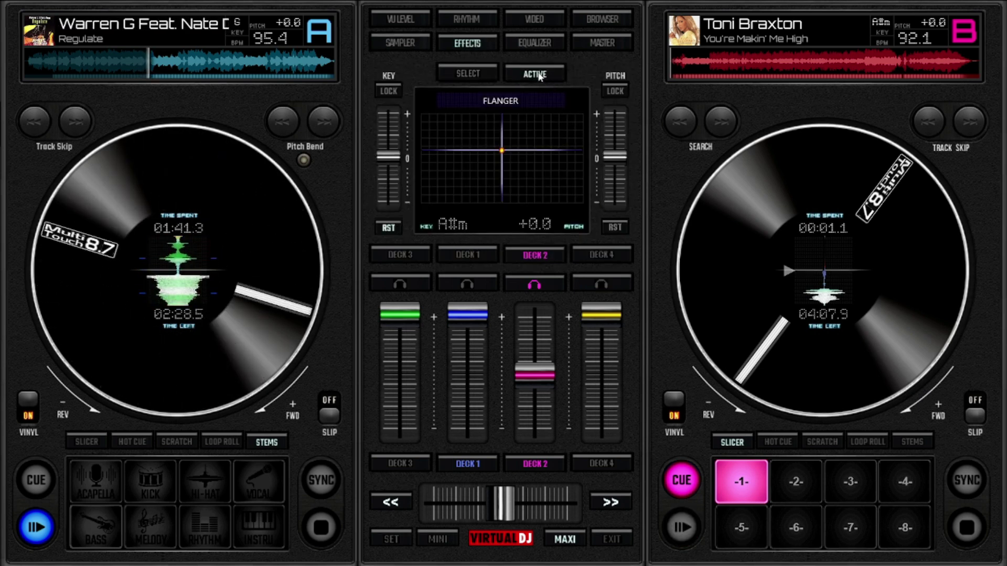
left_click(460, 251)
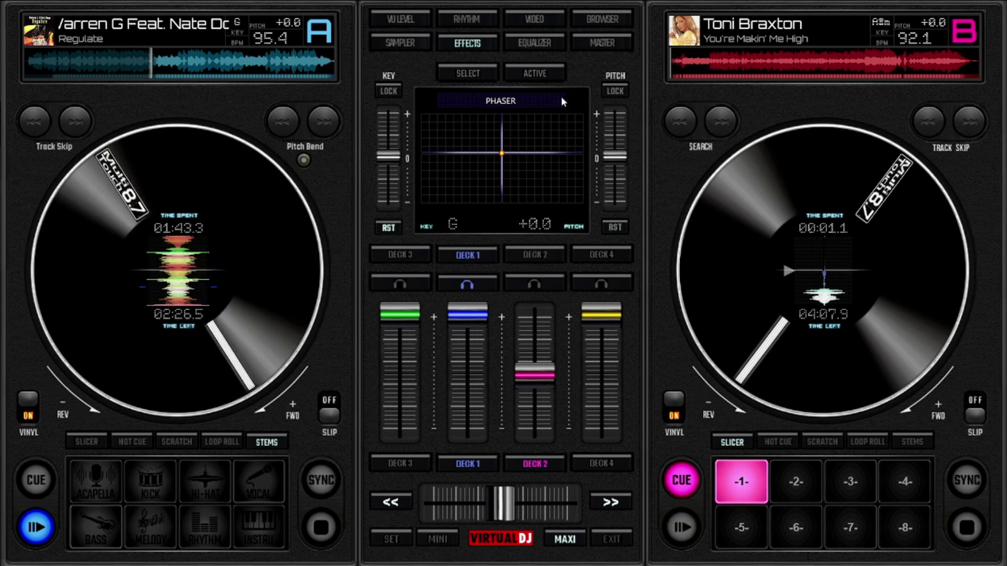
left_click(540, 75)
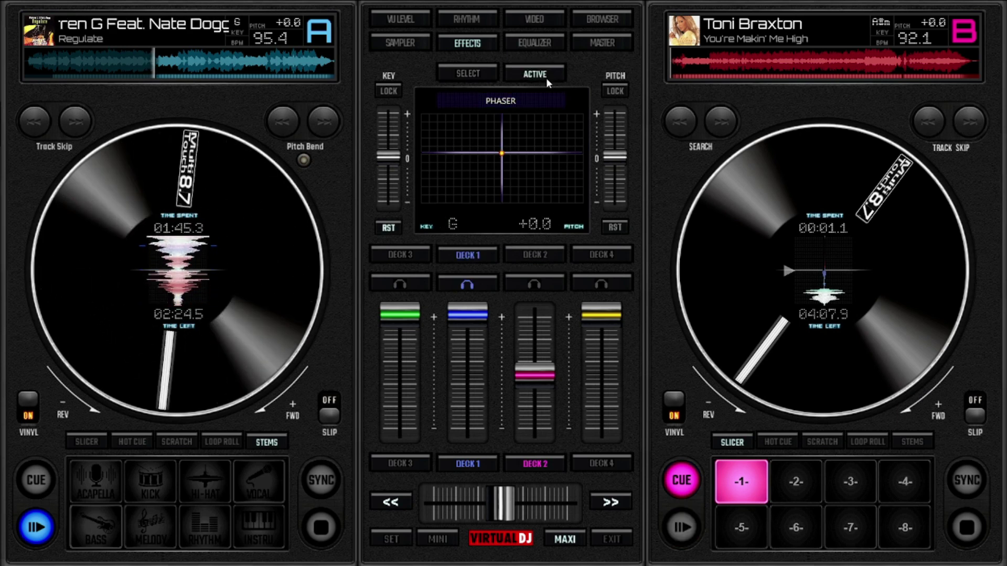
mouse_move(502, 155)
left_mouse_down()
mouse_move(575, 121)
mouse_move(497, 158)
left_mouse_up()
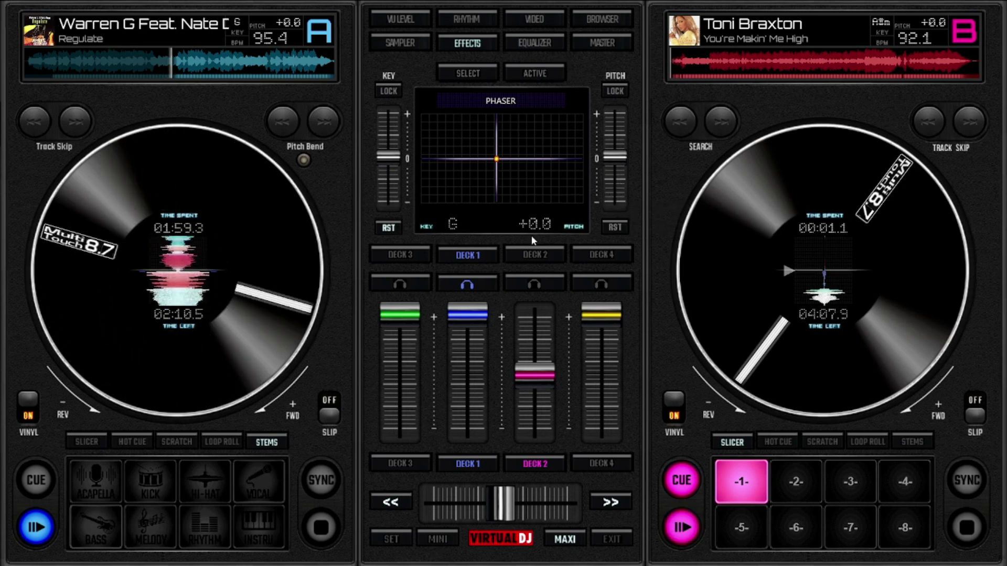
Step: Look through the effects settings of decks 2, 4 and 3, ending back on deck 1
left_click(538, 255)
left_click(604, 255)
left_click(386, 256)
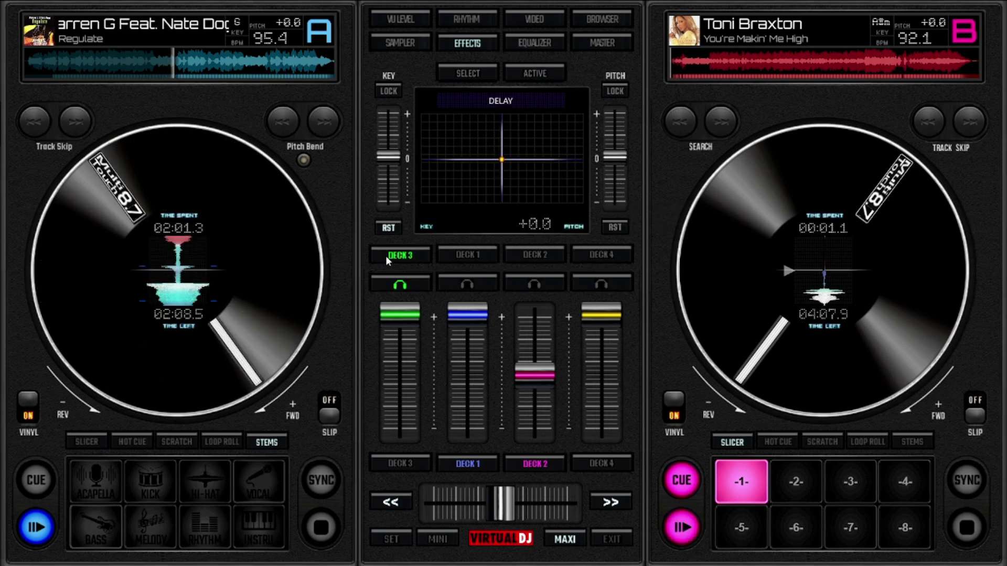
left_click(476, 255)
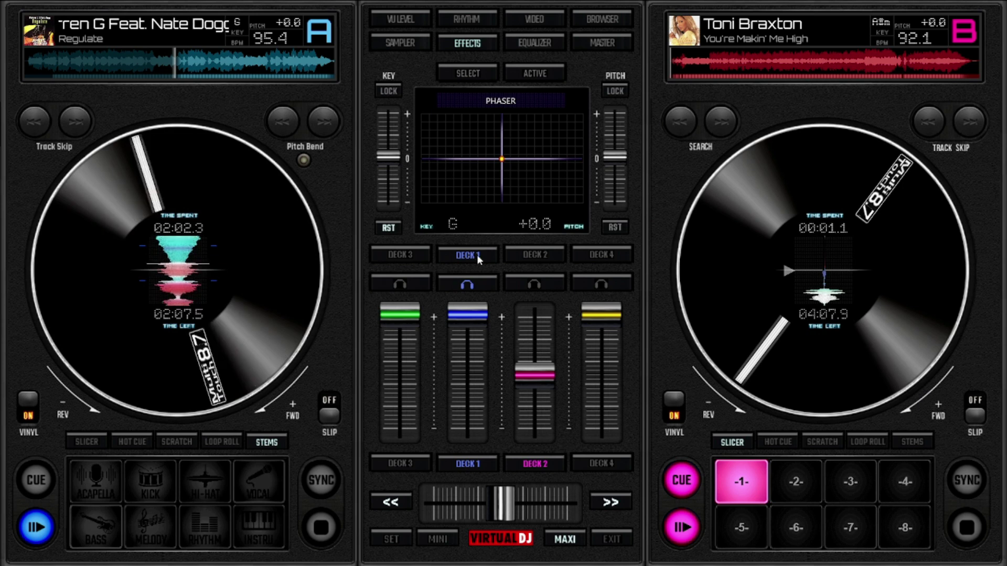
Step: Set deck 1's equalizer to bass 0.94, medium 0.82 and treble 1
left_click(555, 48)
left_click_drag(401, 173, 405, 137)
mouse_move(501, 173)
left_mouse_down()
mouse_move(506, 138)
mouse_move(501, 164)
left_mouse_up()
left_click_drag(590, 178, 609, 133)
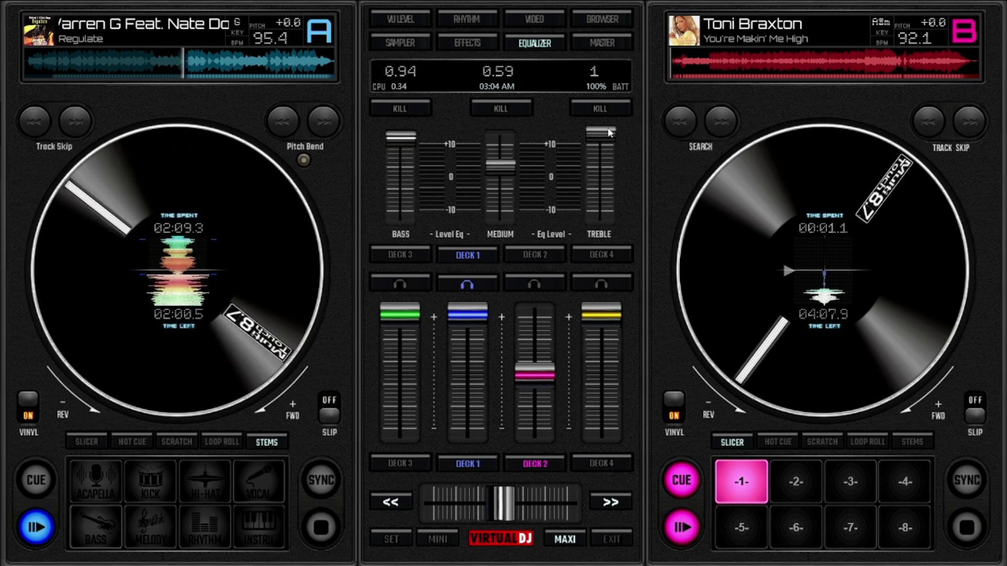
left_click_drag(498, 166, 505, 144)
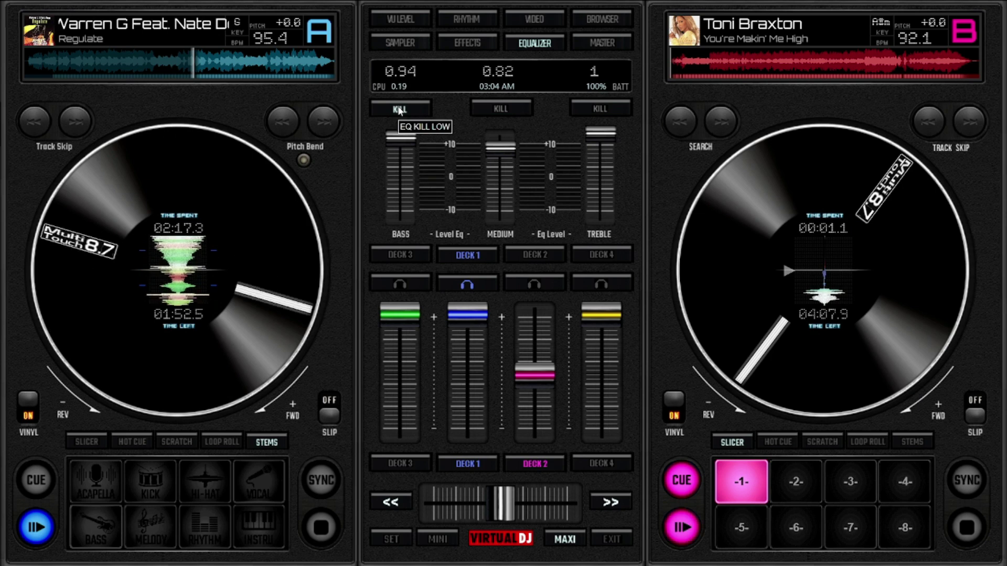
Step: Check deck 2's equalizer and reset deck 1's bass, medium and treble levels to 0.5
left_click(533, 257)
left_click(477, 256)
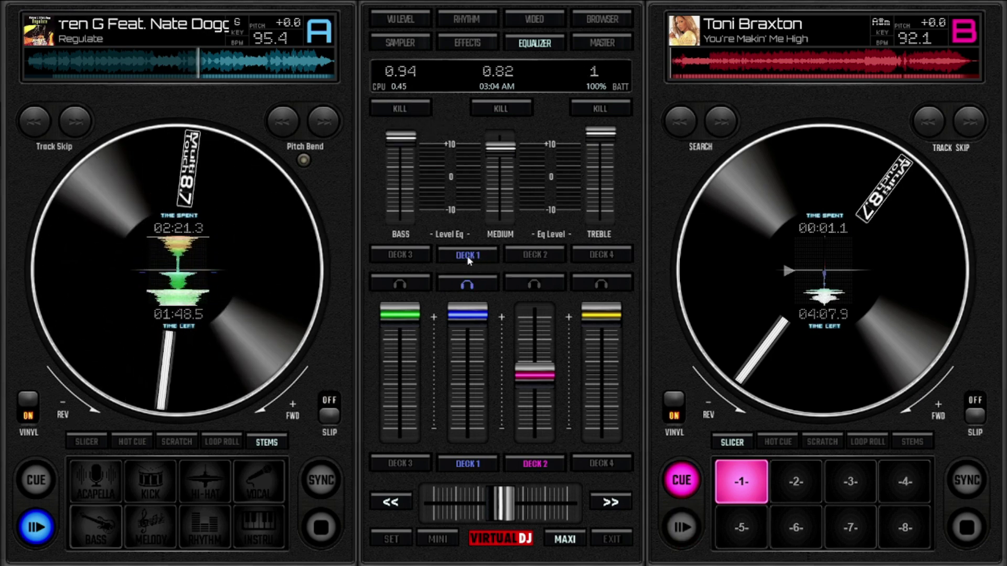
left_click(542, 232)
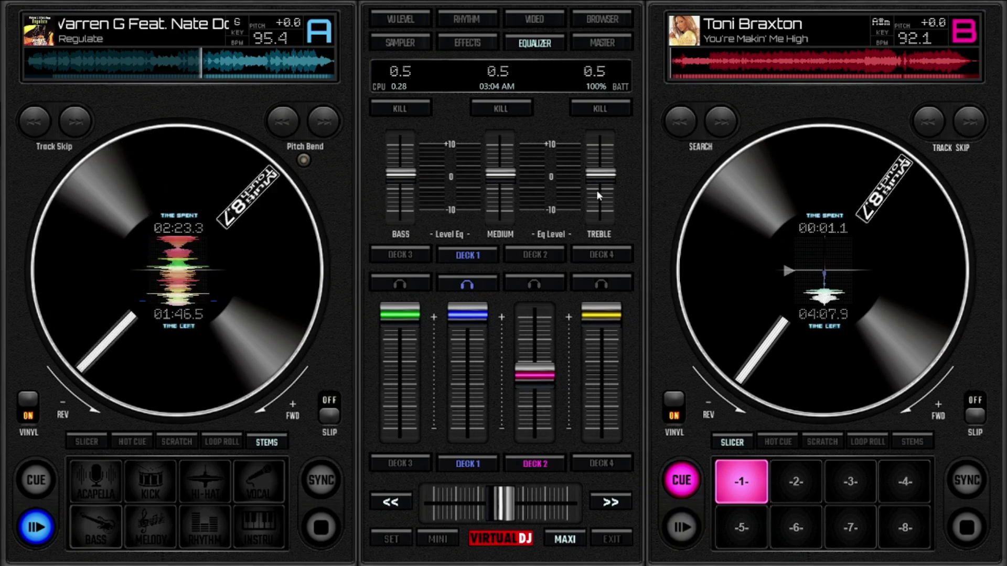
Step: Display the master controls and switch Talk Over on and back off
left_click(581, 41)
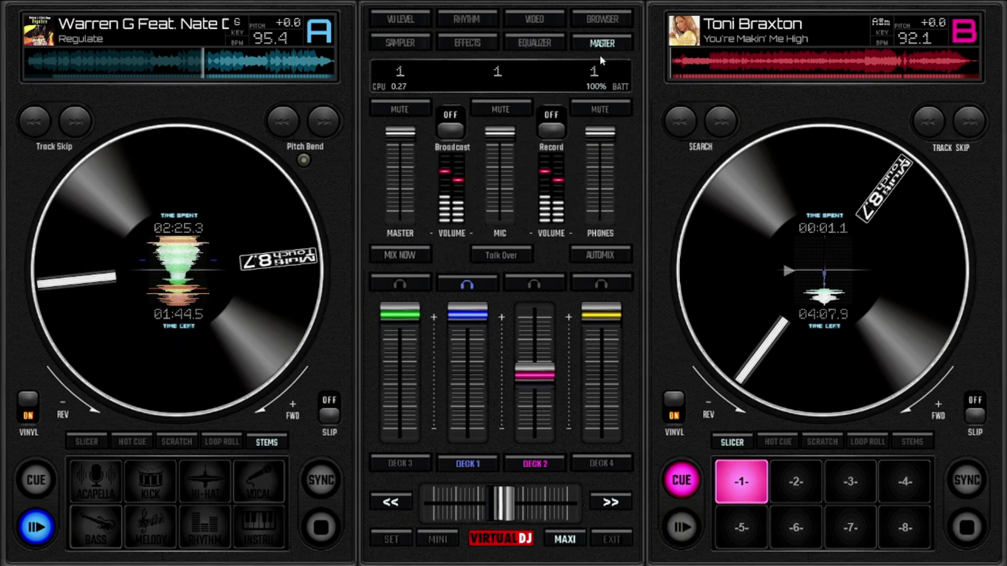
mouse_move(399, 133)
left_mouse_down()
mouse_move(395, 216)
mouse_move(402, 133)
left_mouse_up()
left_click(502, 257)
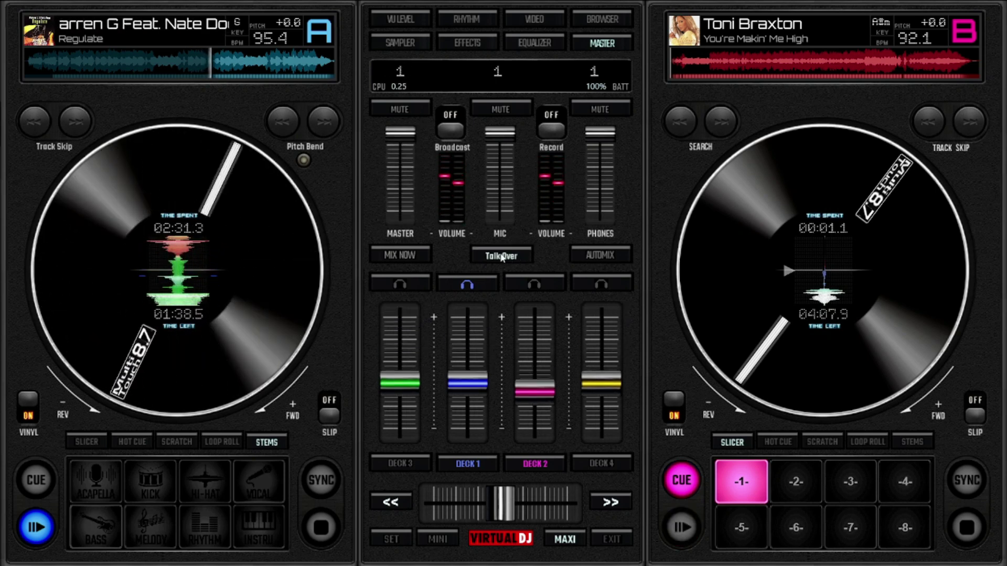
left_click(502, 256)
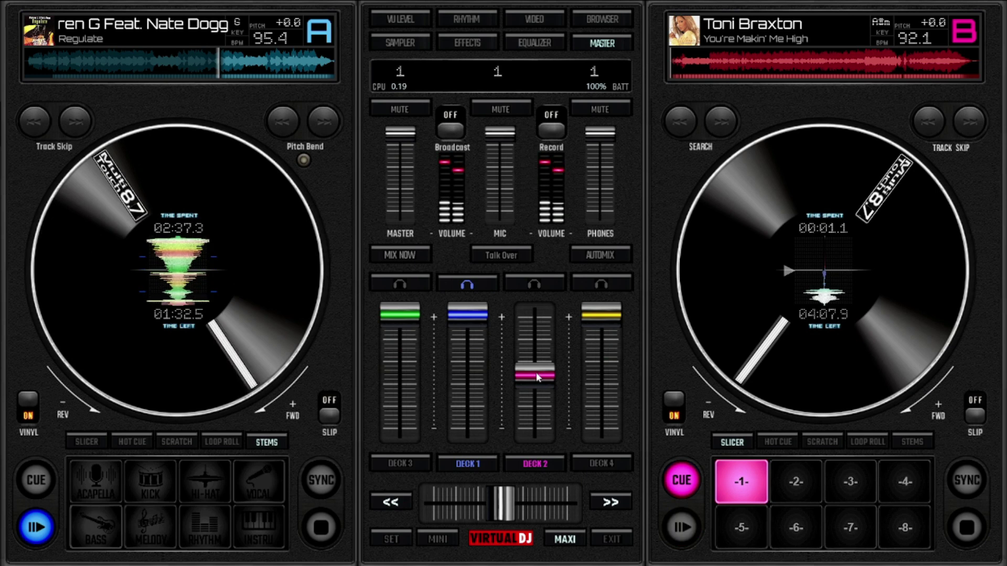
Step: Raise deck 2's volume to maximum and run the automatic Mix Now transition from deck 1 to deck 2
left_click_drag(537, 379, 535, 314)
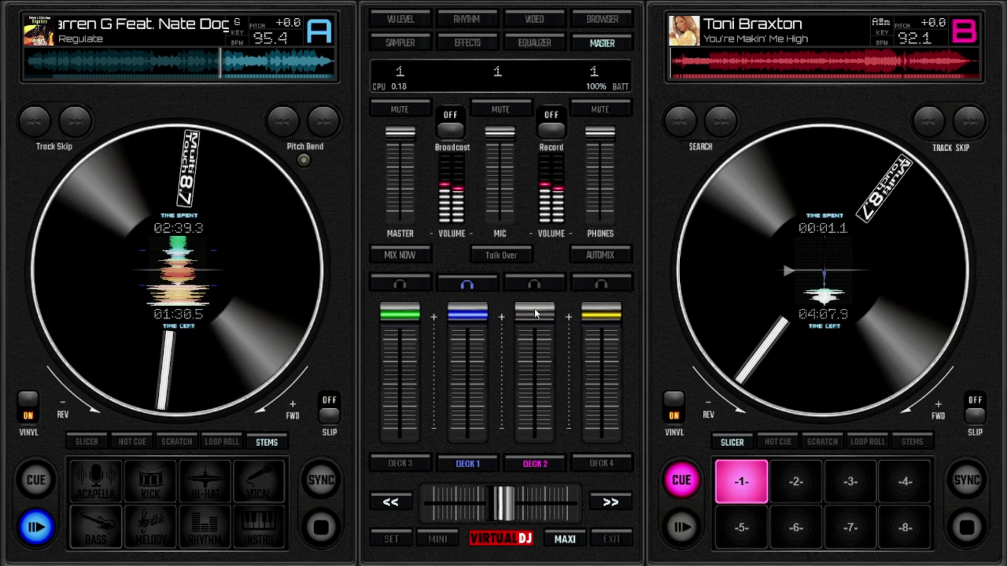
left_click(404, 257)
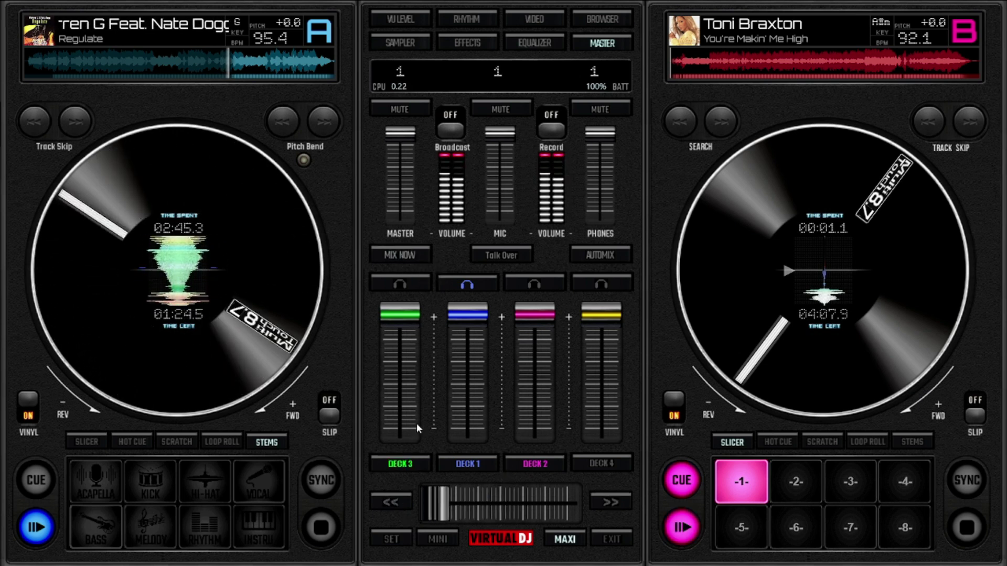
left_click(401, 256)
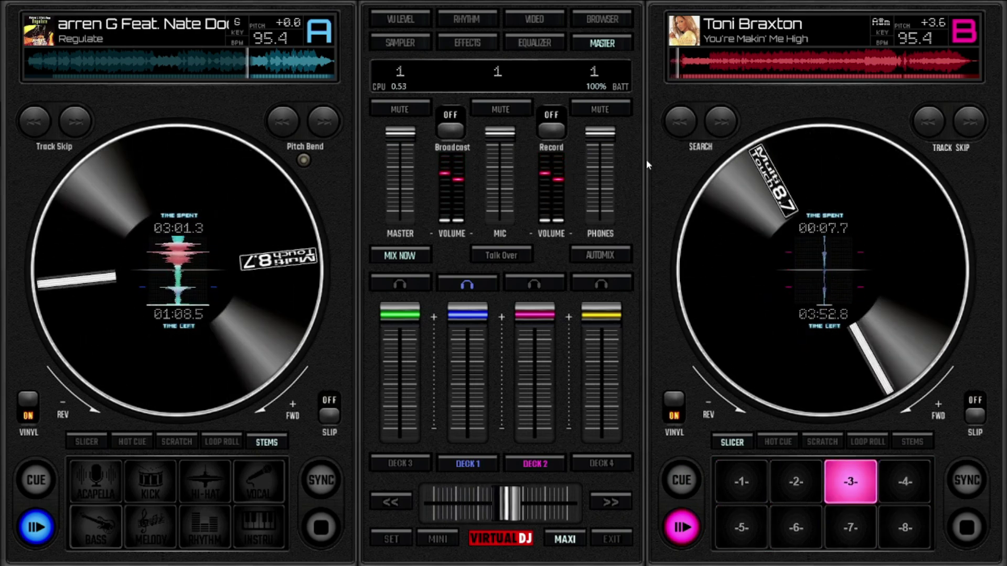
Step: Stop deck 1 with the VU level meters displayed, and switch deck 2's pads to Stems and back to Slicer
left_click(400, 20)
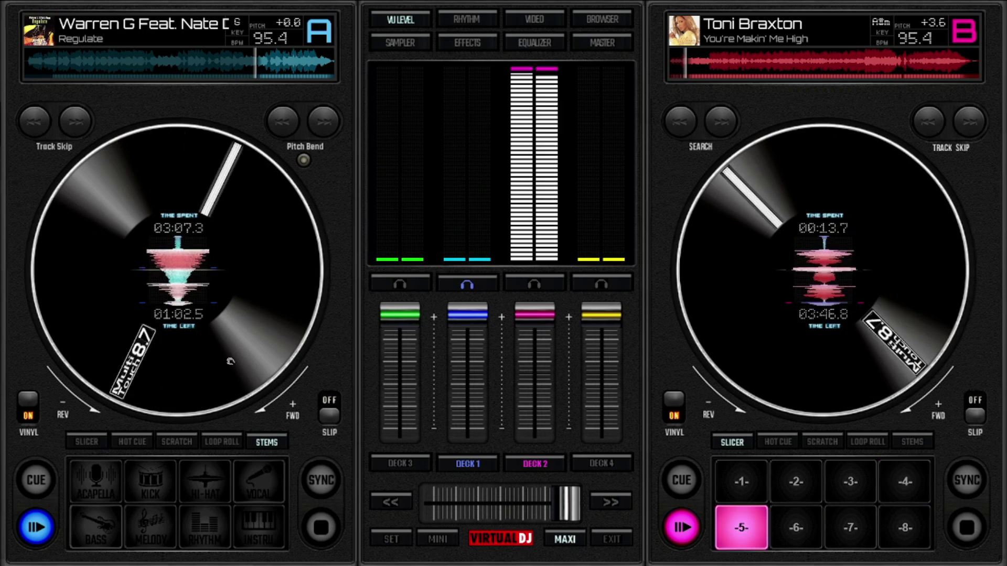
left_click(324, 529)
left_click(911, 442)
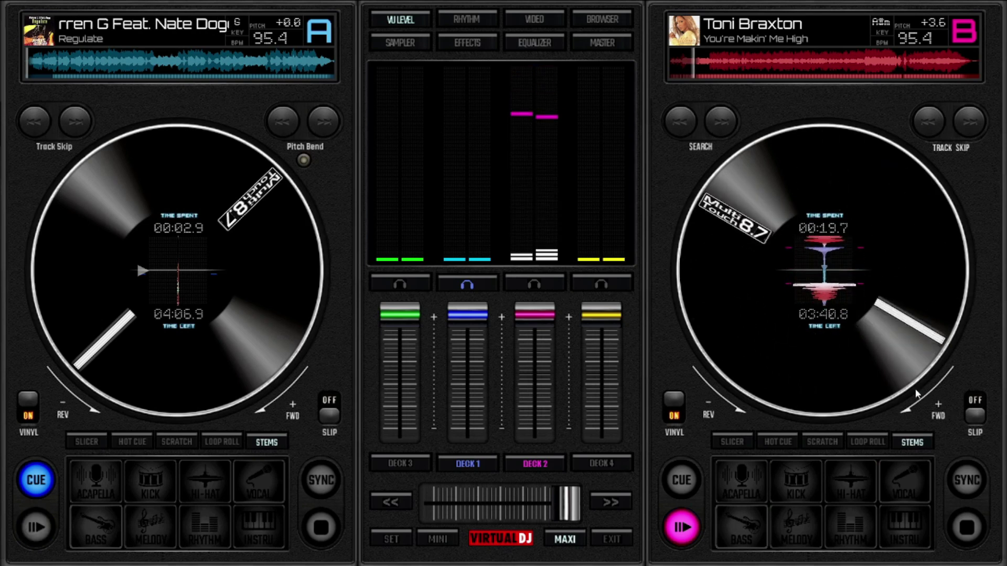
left_click(739, 443)
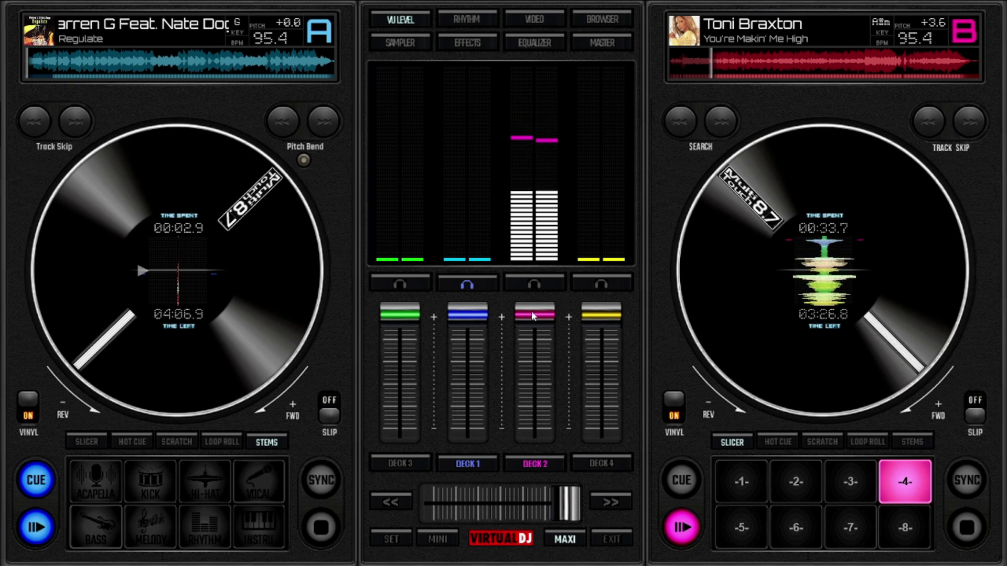
Step: Fade deck 2's volume down to minimum, stop the deck and minimize the program window
left_click_drag(530, 318, 527, 431)
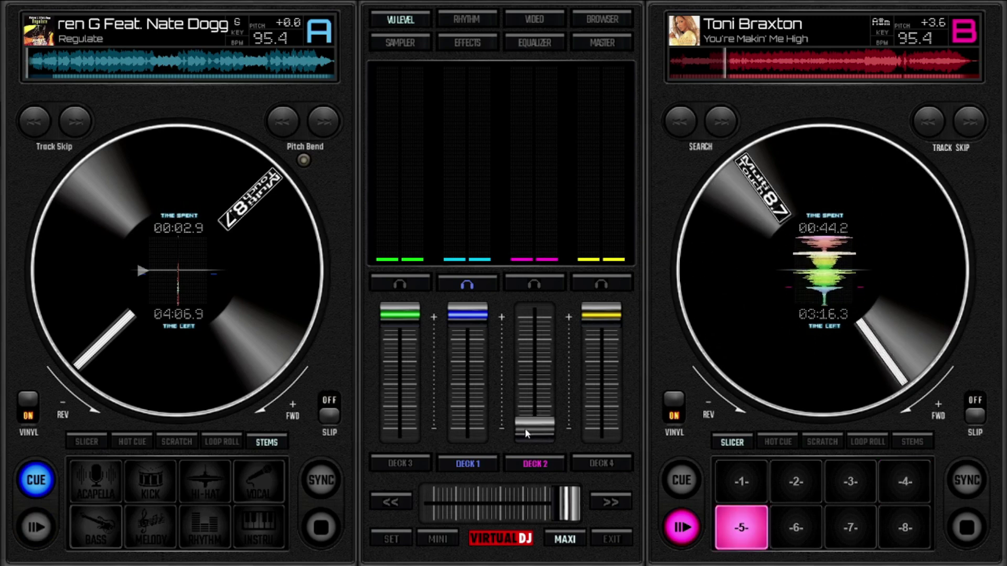
left_click(967, 529)
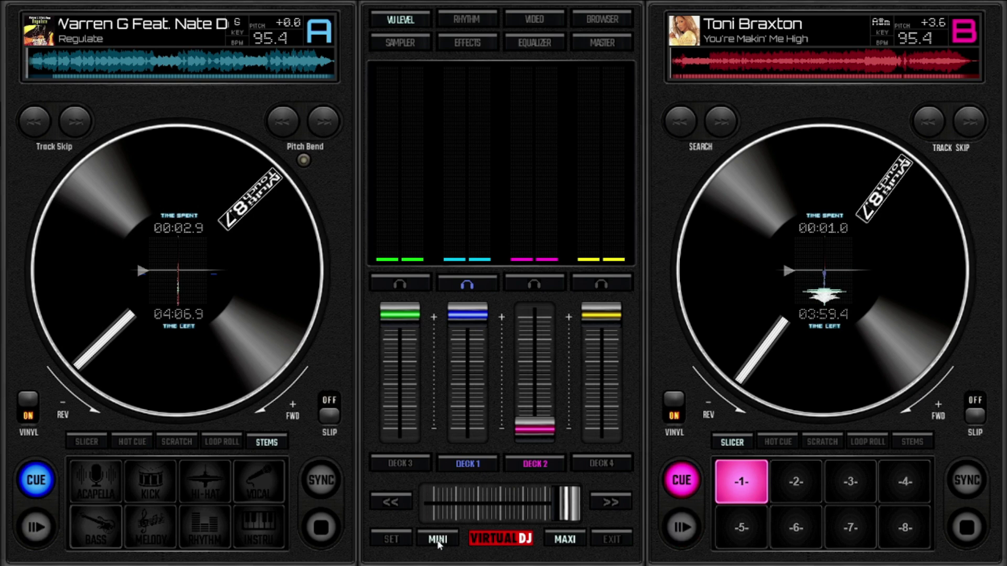
left_click(438, 542)
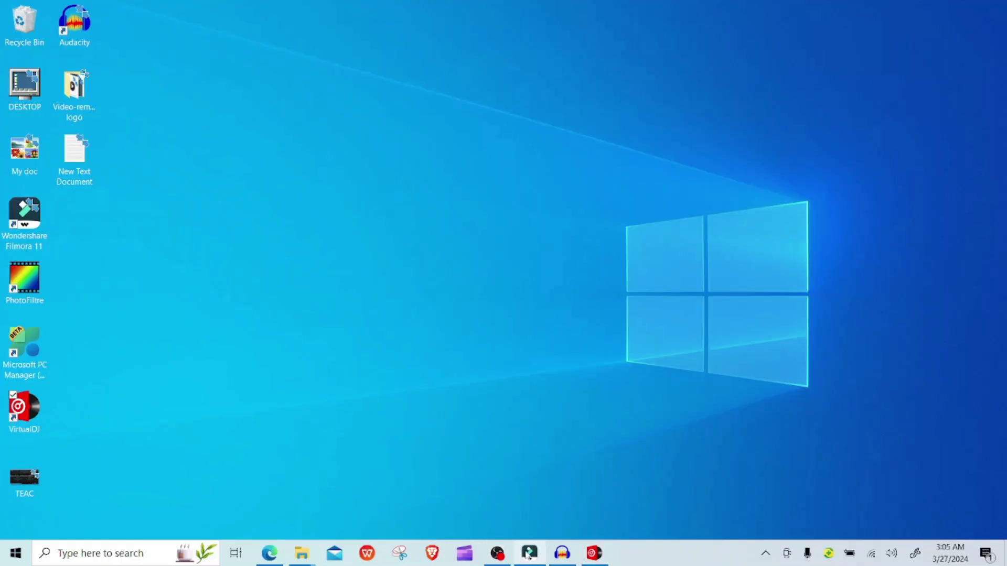
mouse_move(533, 561)
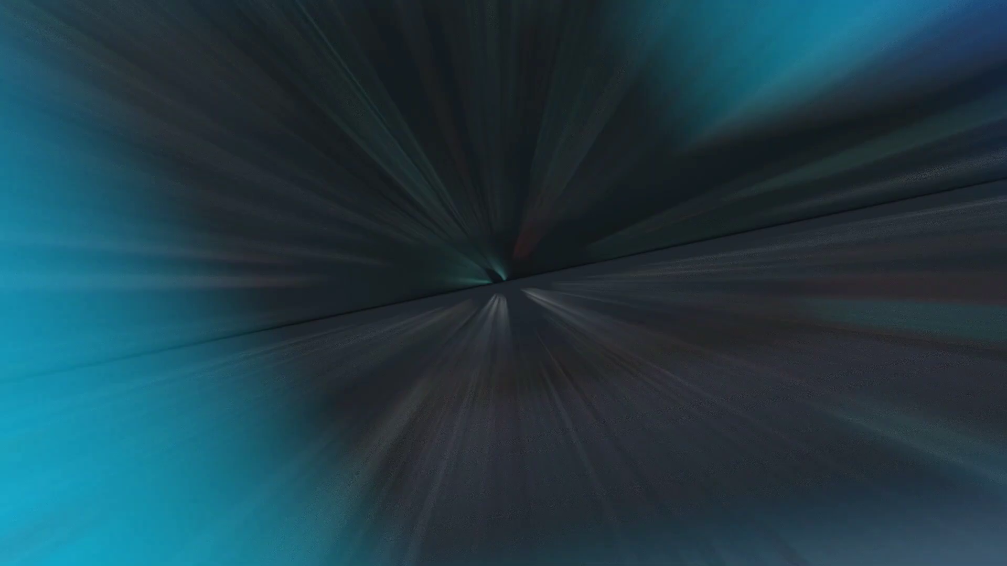